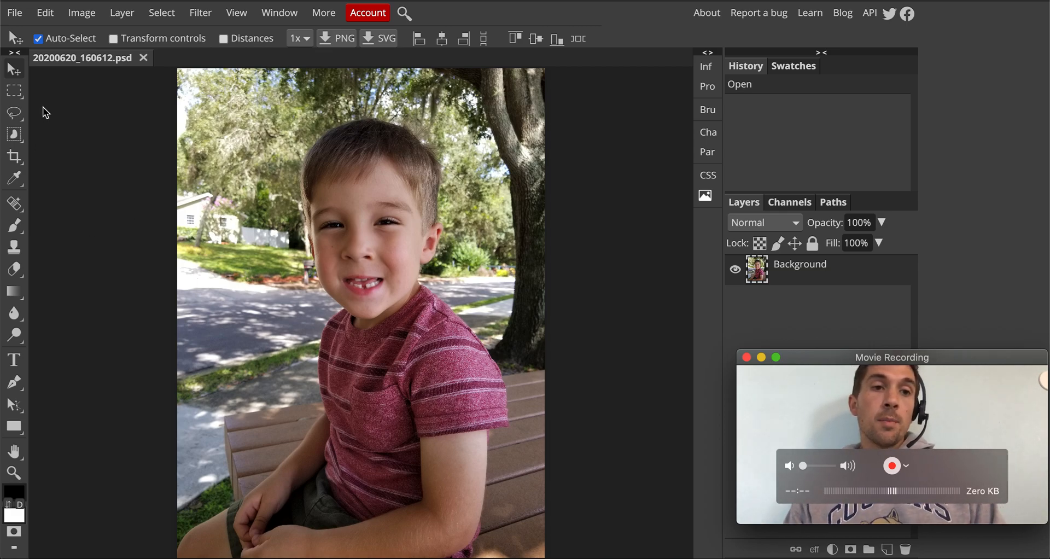
- Draw a rectangular selection over the boy's face with Rectangle Select
click(14, 94)
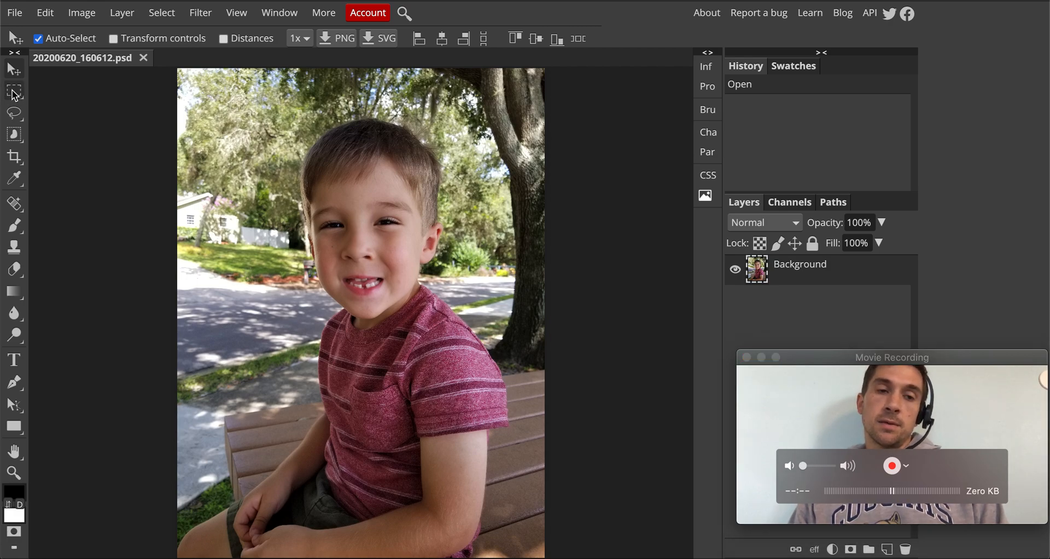
click(15, 93)
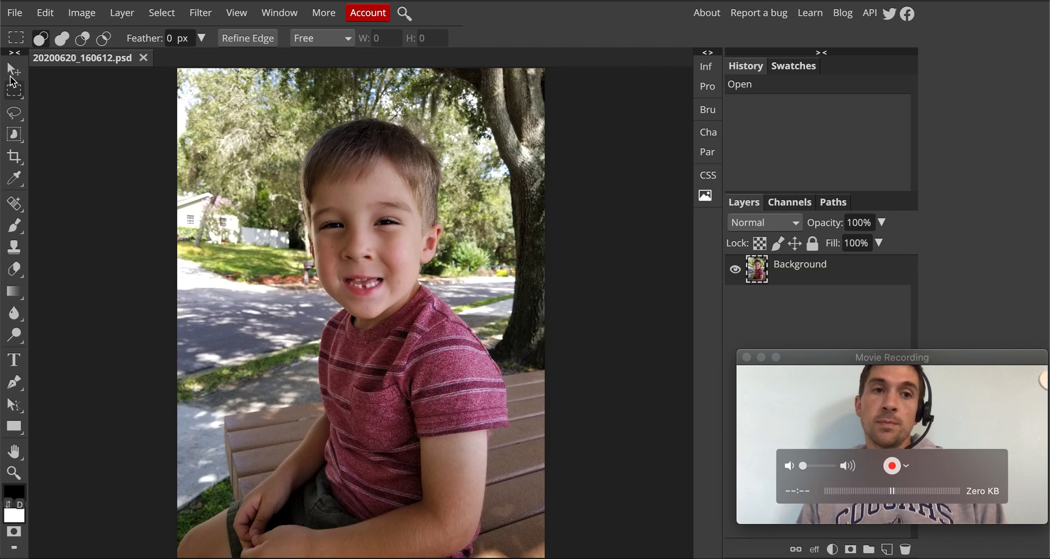
click(15, 92)
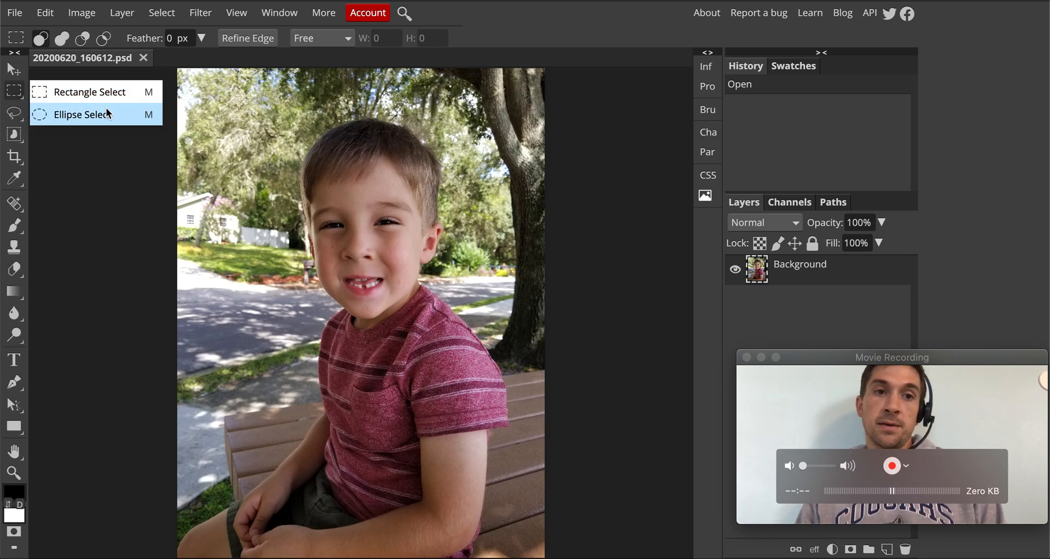
drag(317, 147, 421, 320)
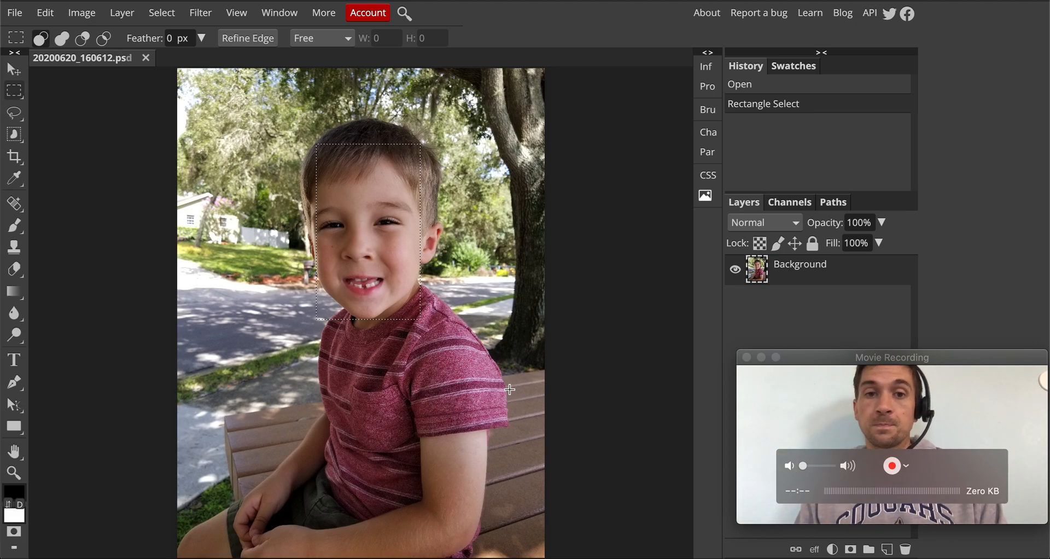
- Activate the Brush tool and add a new empty layer above the Background layer
click(14, 226)
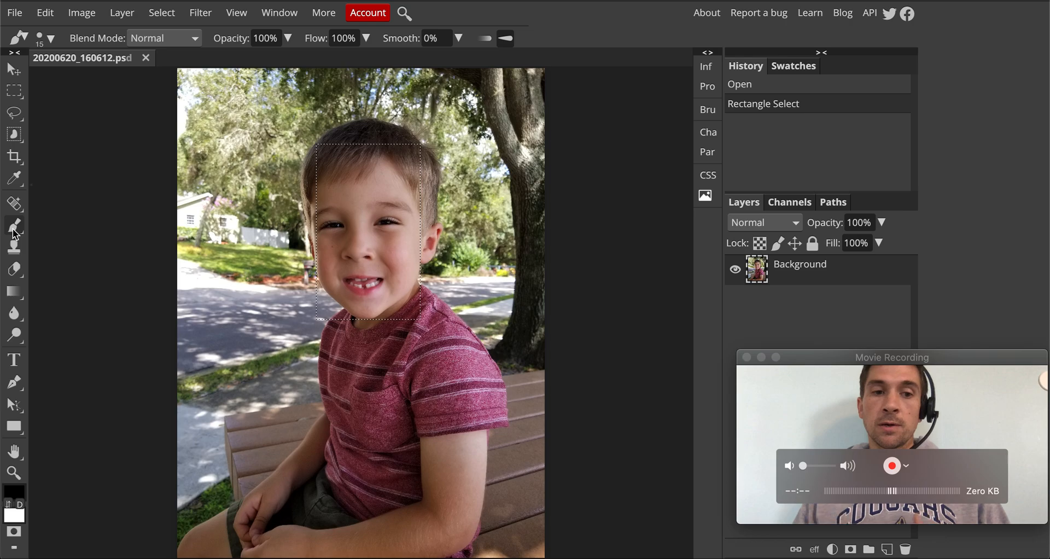
click(877, 359)
drag(877, 359, 921, 148)
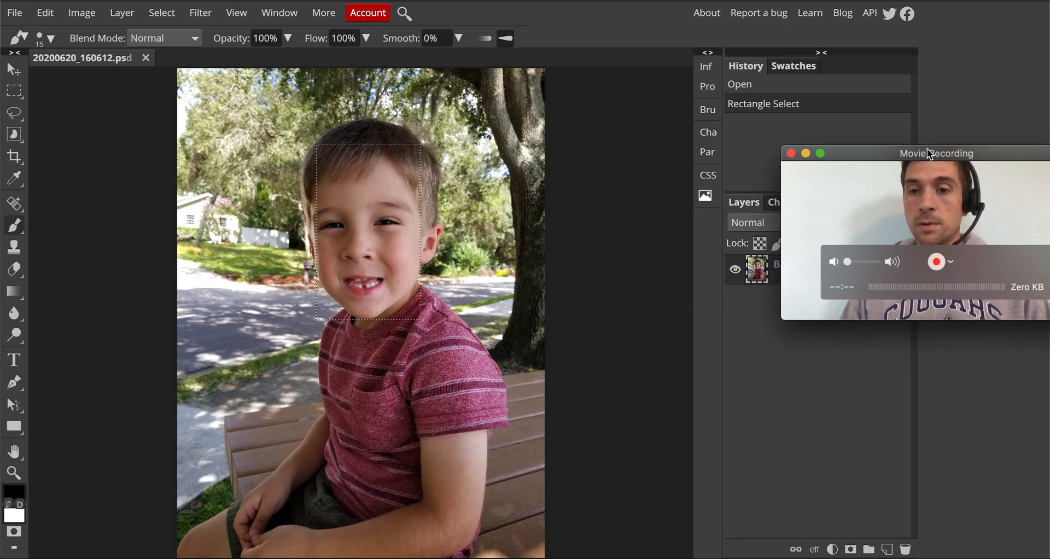
click(887, 551)
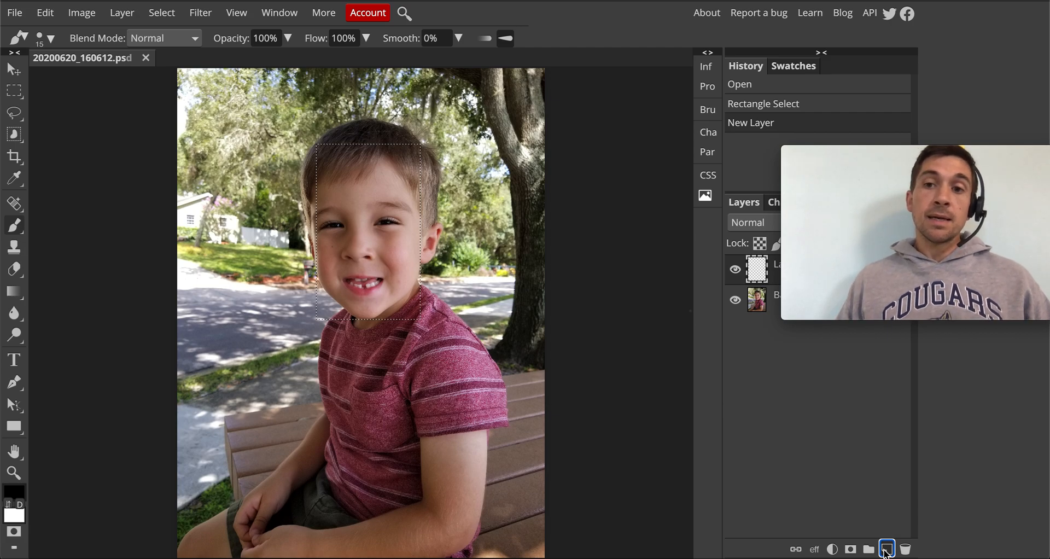
mouse_move(907, 259)
drag(926, 165, 879, 331)
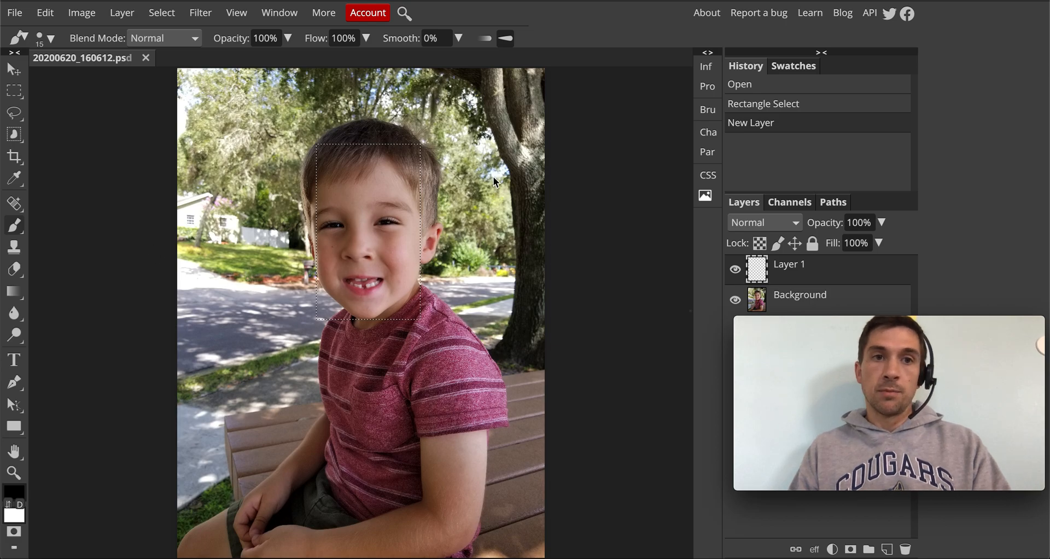
- Set the brush size to 382 px, and paint the selected face area black before undoing the stroke
click(54, 39)
click(125, 76)
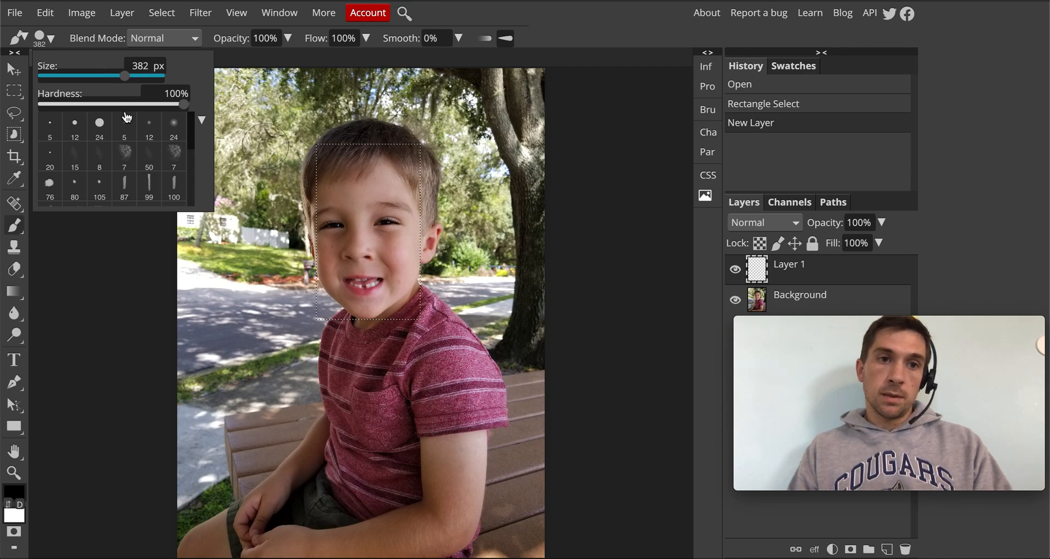
mouse_move(416, 112)
mouse_down()
mouse_move(322, 218)
mouse_move(507, 166)
mouse_move(544, 178)
mouse_move(354, 296)
mouse_move(360, 349)
mouse_move(408, 309)
mouse_move(354, 315)
mouse_move(314, 285)
mouse_move(223, 339)
mouse_up()
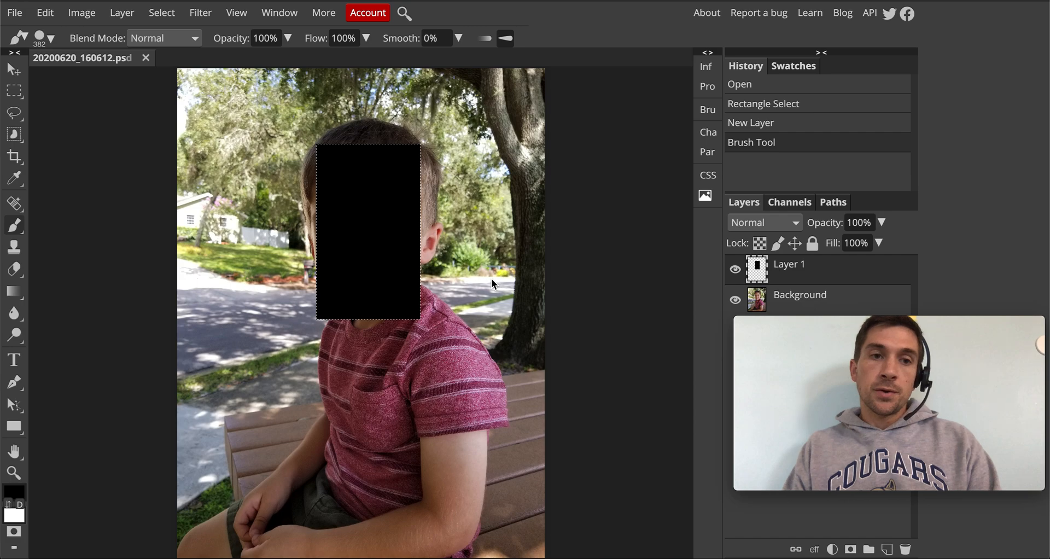
key(super+z)
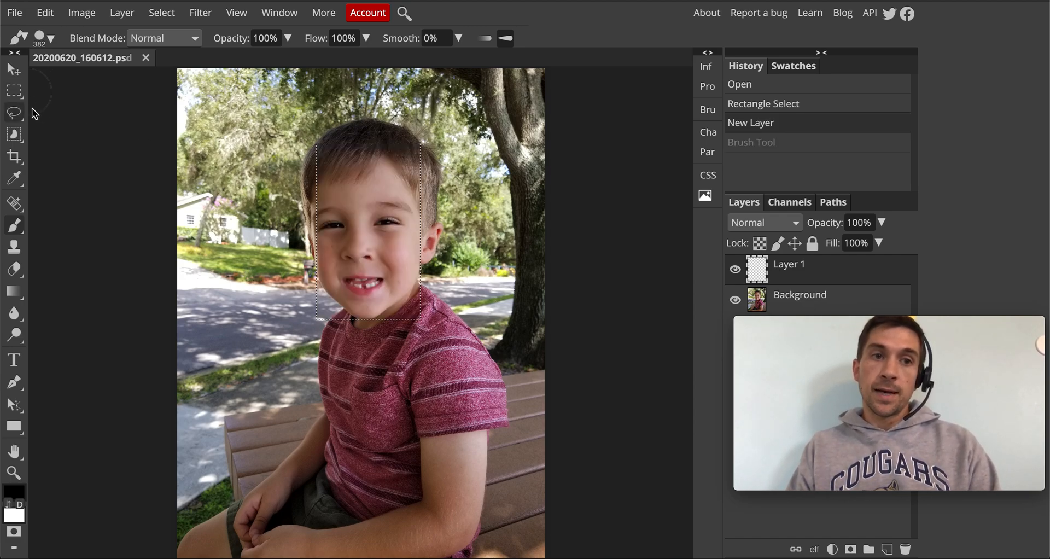
- Extend the face selection with an overlapping rectangle across the upper head, and deselect everything
click(15, 92)
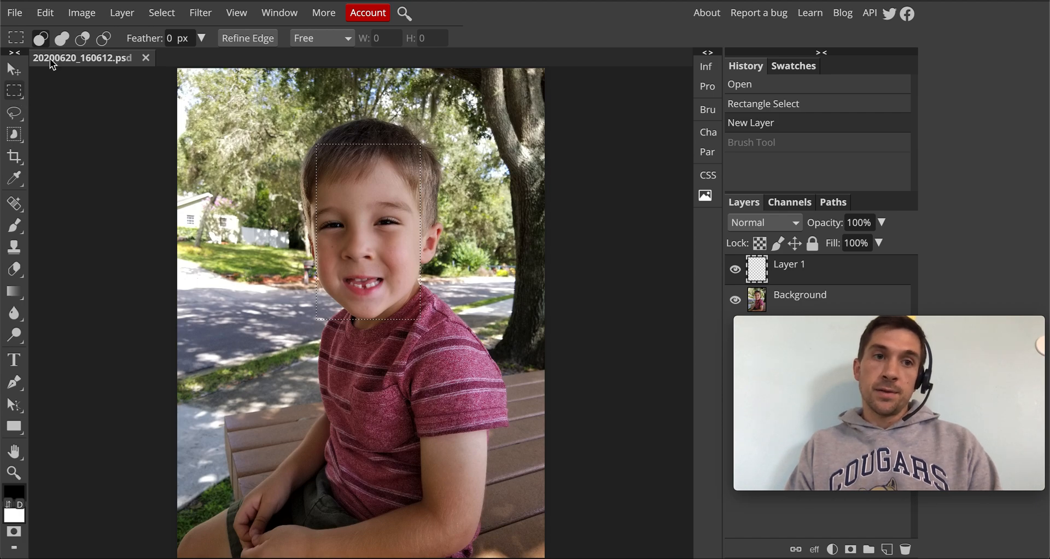
key(shift)
drag(301, 134, 475, 273)
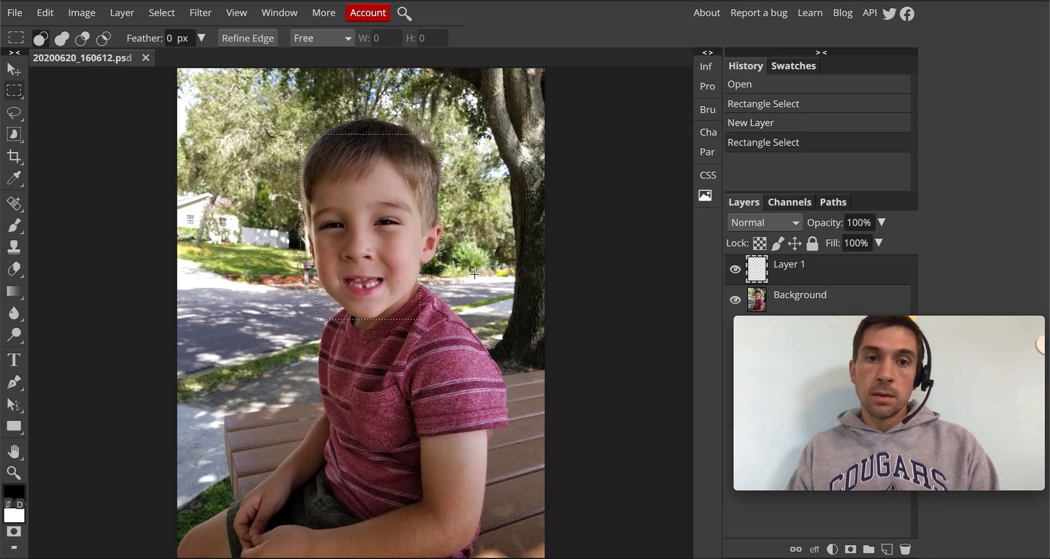
key(ctrl+d)
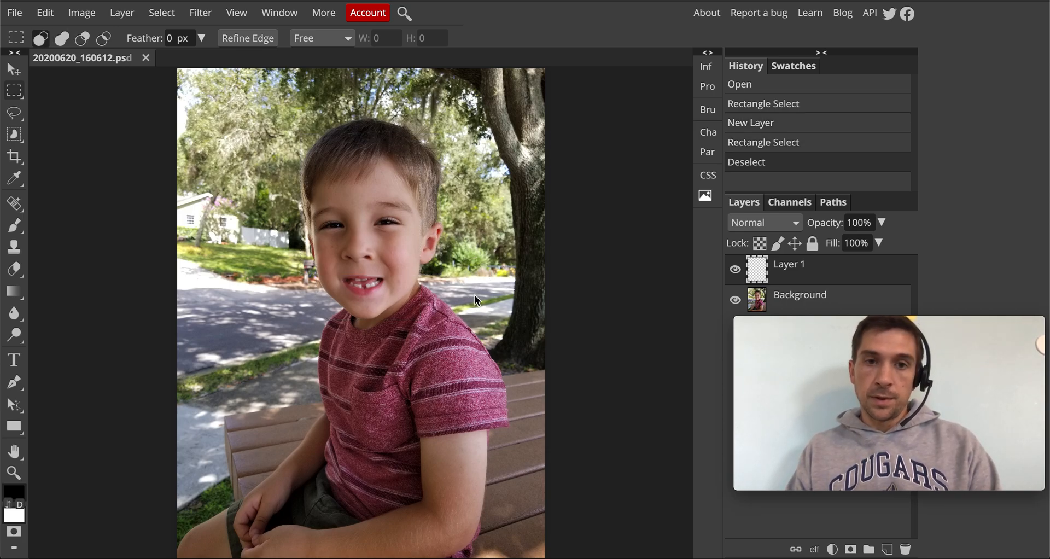
- Make a square selection over the lower shirt and paint it black with the Brush, undoing the stroke
drag(342, 375, 483, 487)
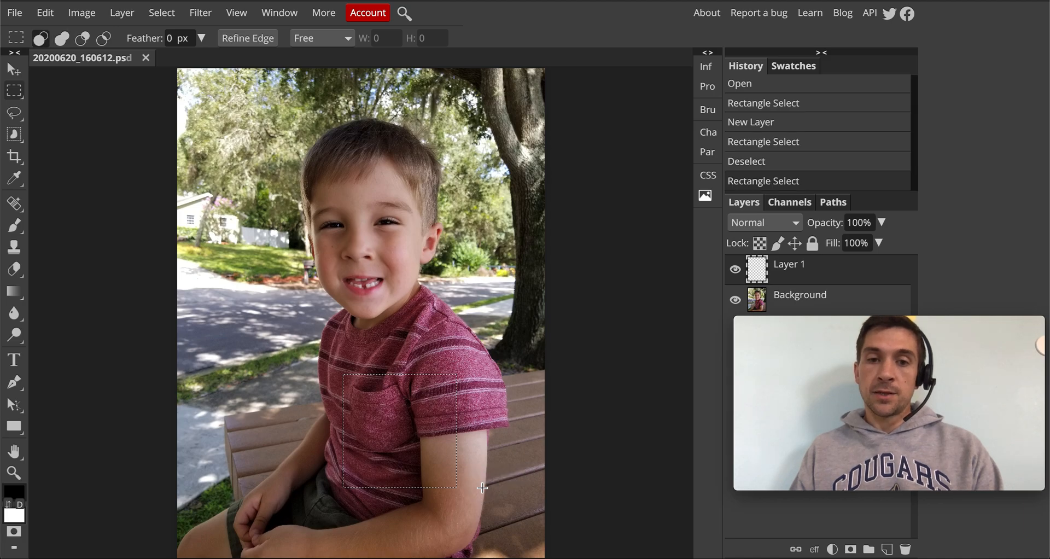
key(b)
mouse_move(314, 405)
mouse_down()
mouse_move(397, 341)
mouse_move(447, 396)
mouse_move(384, 525)
mouse_move(450, 521)
mouse_up()
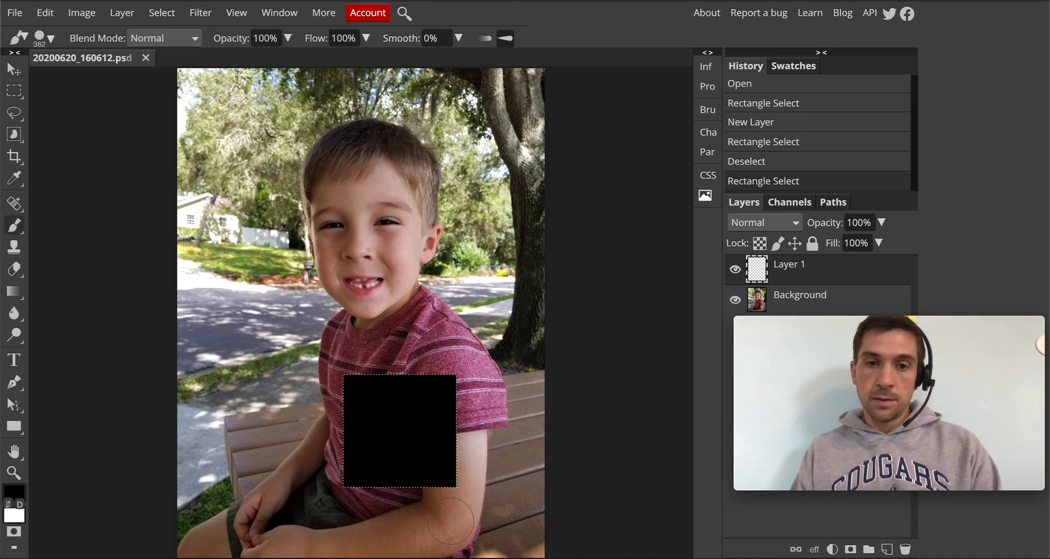
key(ctrl+z)
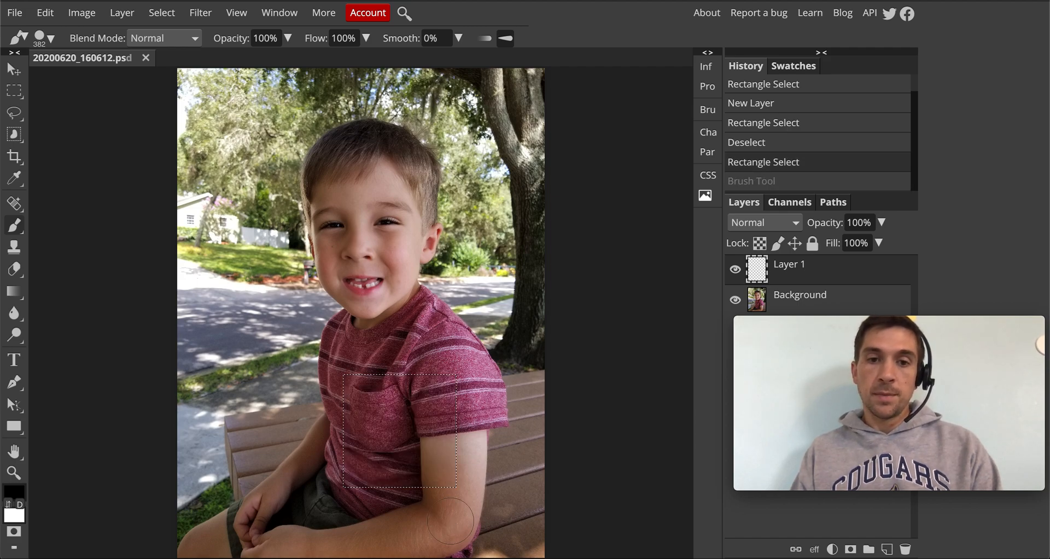
- Select a wide elliptical area across the shirt and bench with Ellipse Select, and add another ellipse over the face to the selection
right_click(15, 99)
click(58, 120)
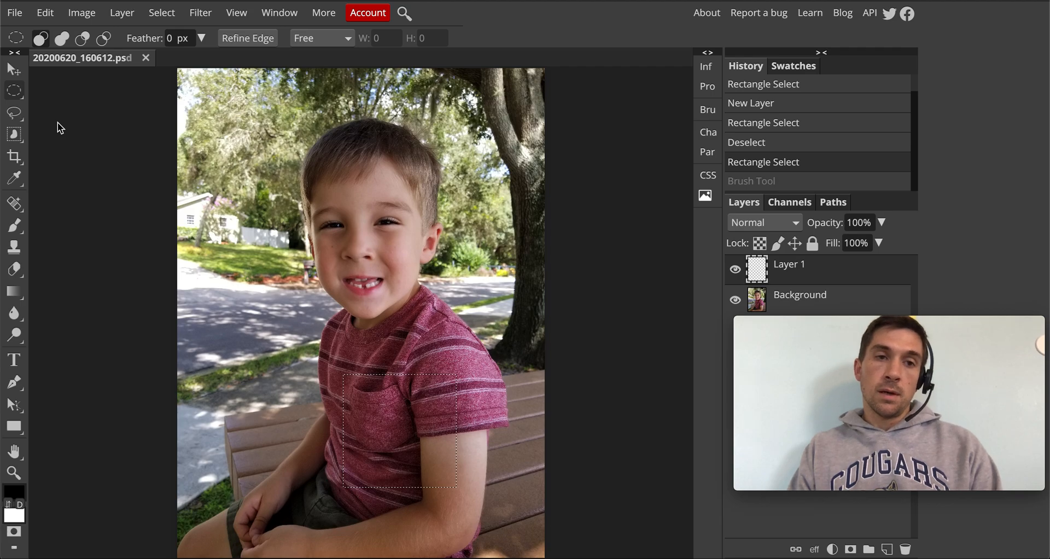
mouse_move(327, 166)
mouse_down()
mouse_move(501, 358)
mouse_move(279, 500)
mouse_move(202, 511)
mouse_up()
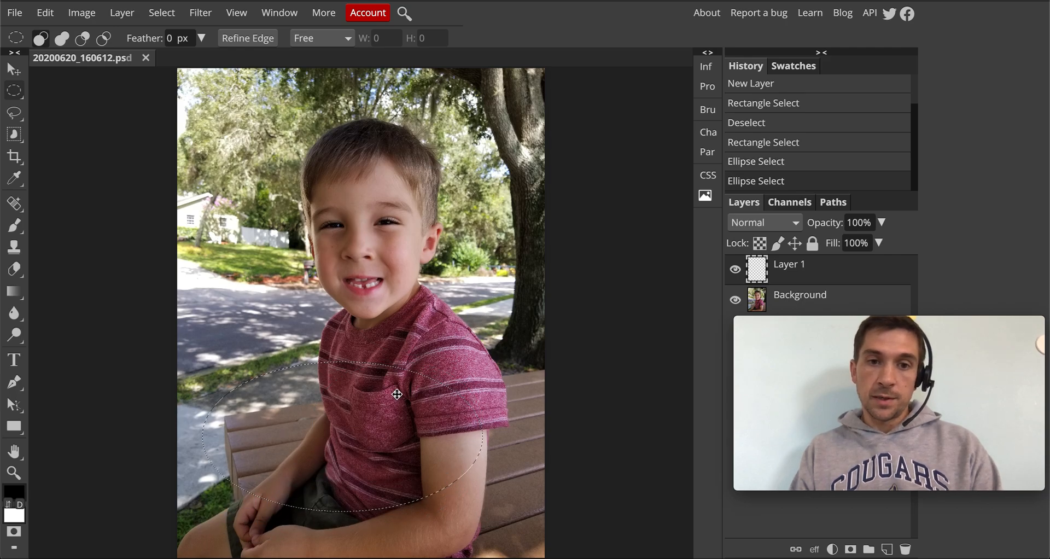
key(shift)
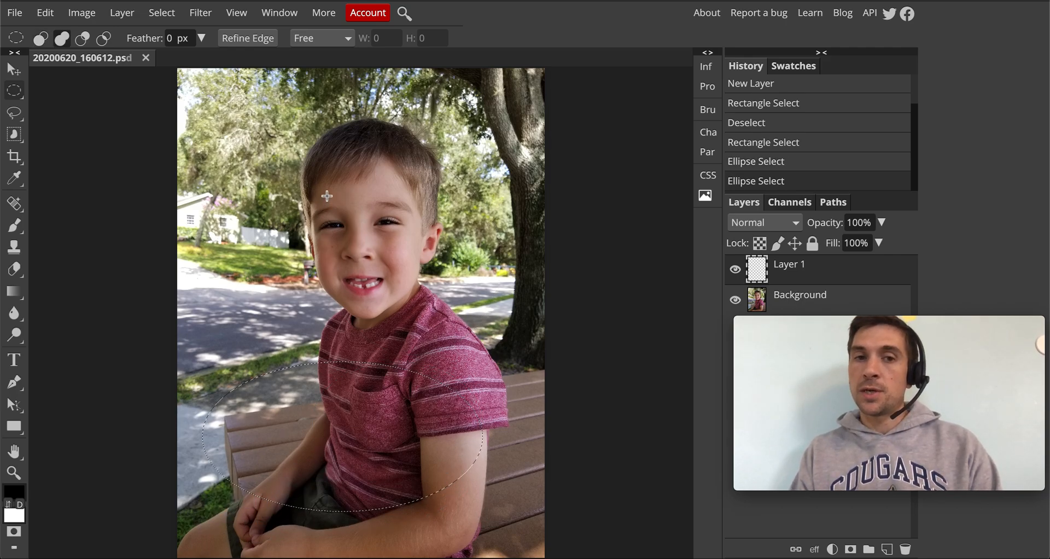
drag(327, 196, 460, 320)
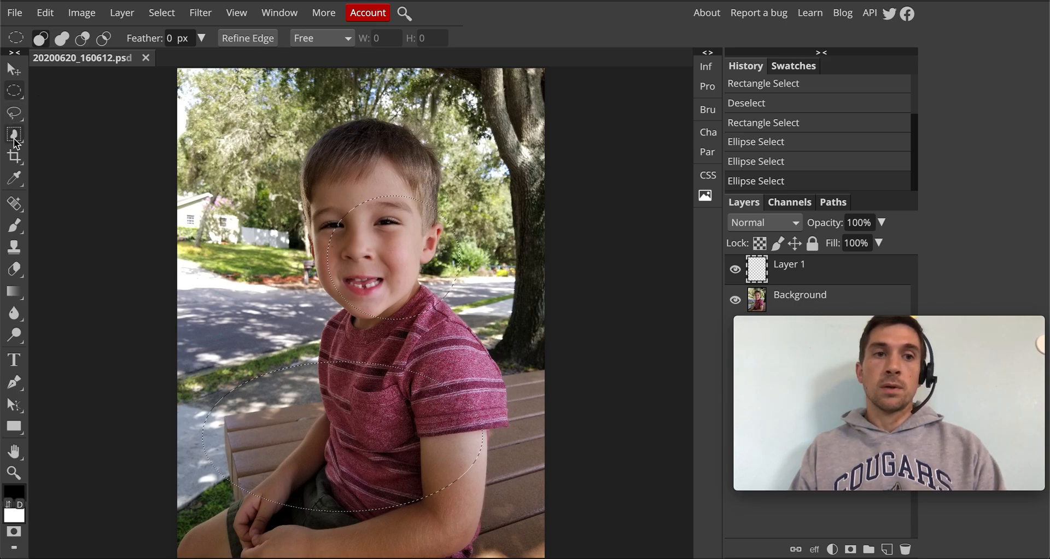
right_click(14, 100)
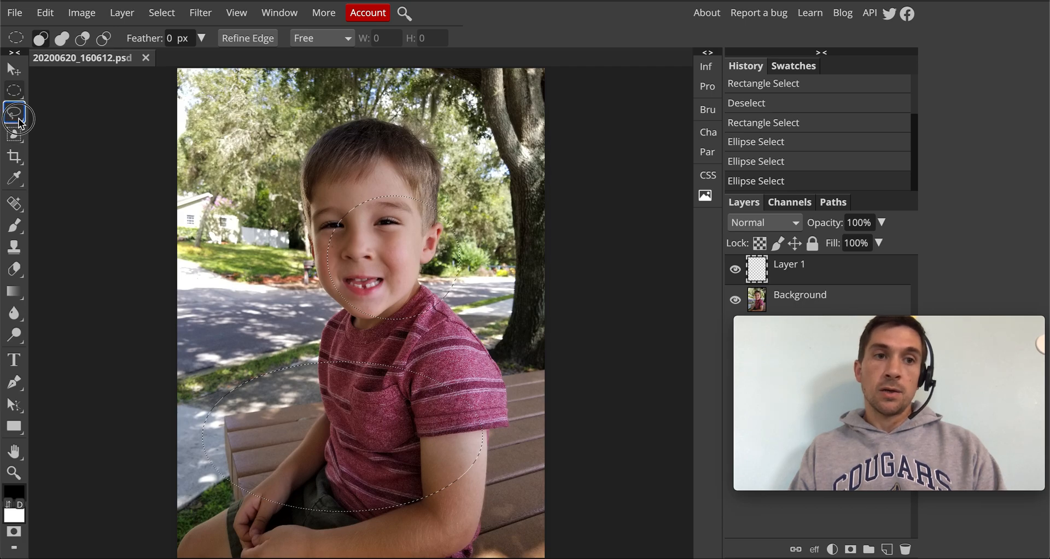
right_click(14, 113)
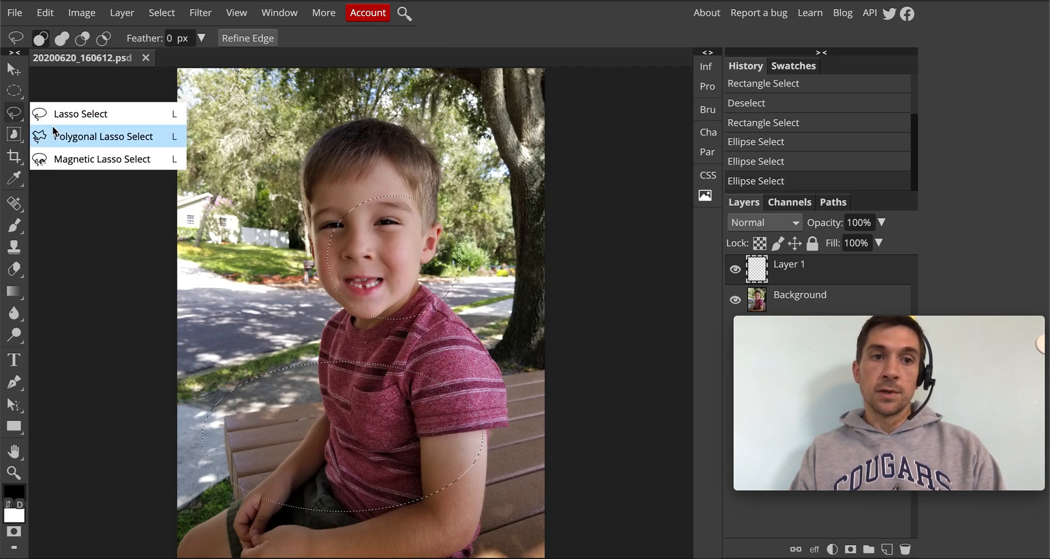
right_click(17, 136)
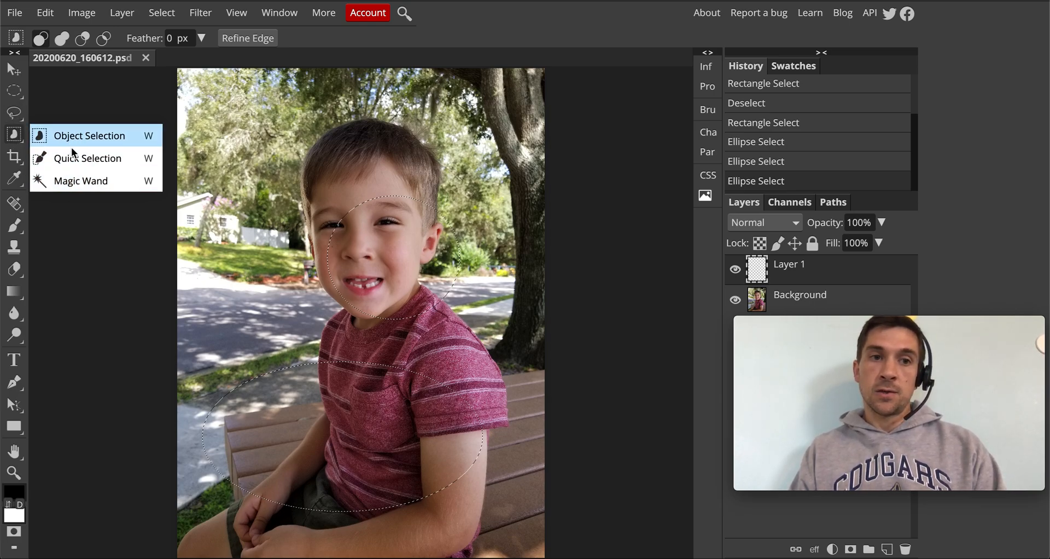
right_click(17, 114)
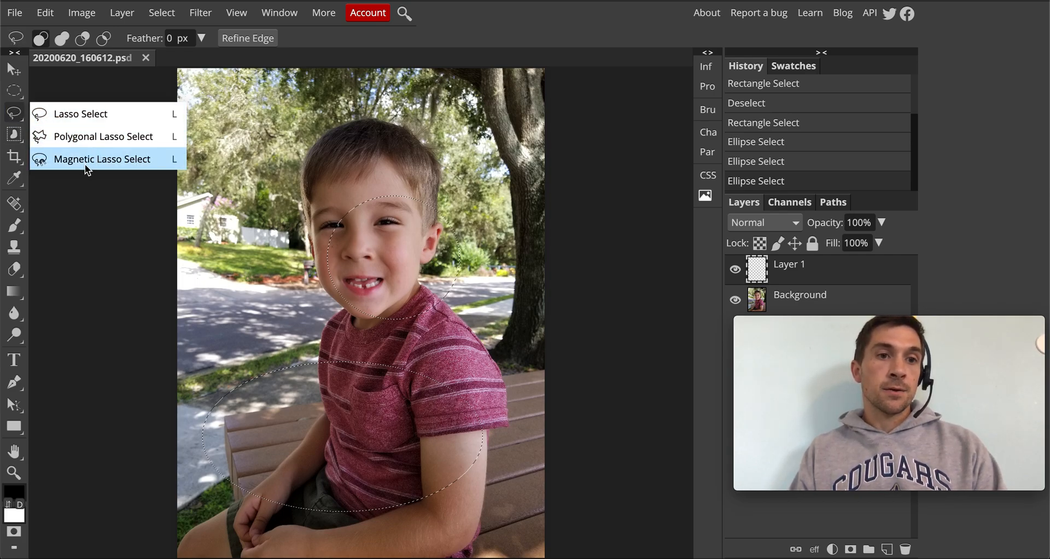
right_click(14, 134)
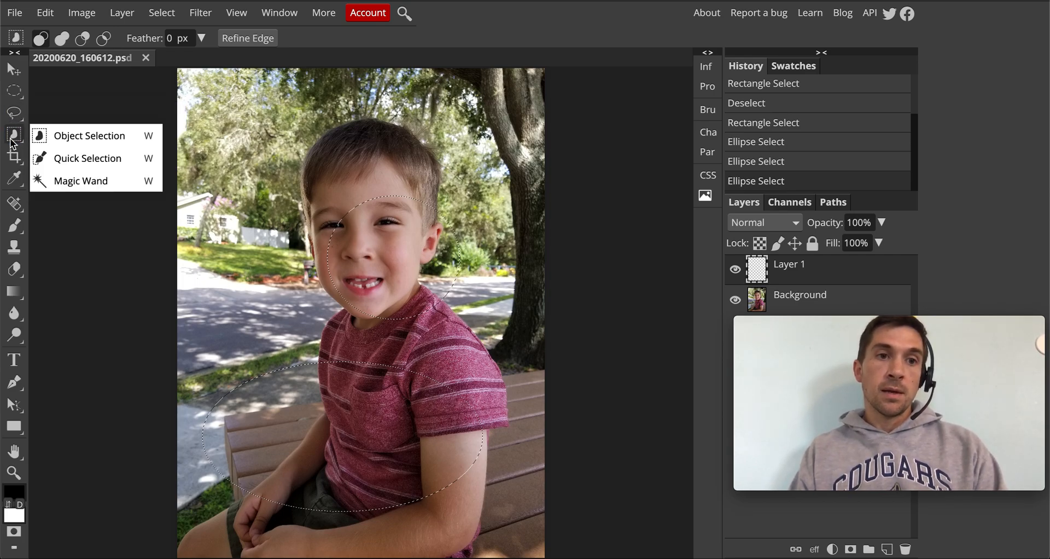